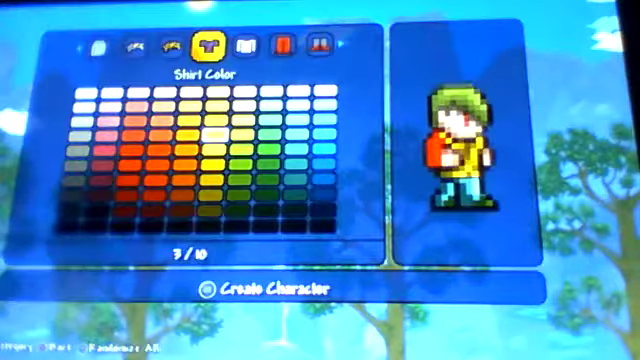
Give the character green hair from the hair colour swatches
key("Left")
key("Left")
key("Right")
key("Return")
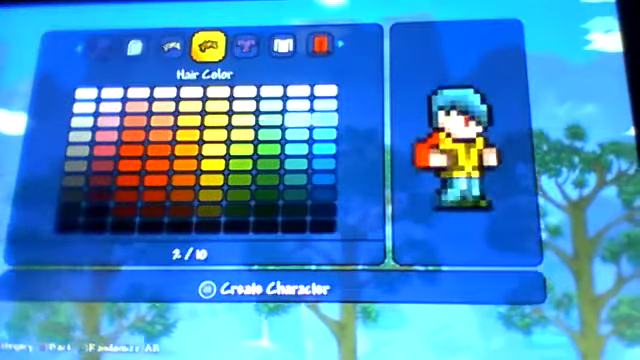
key("Return")
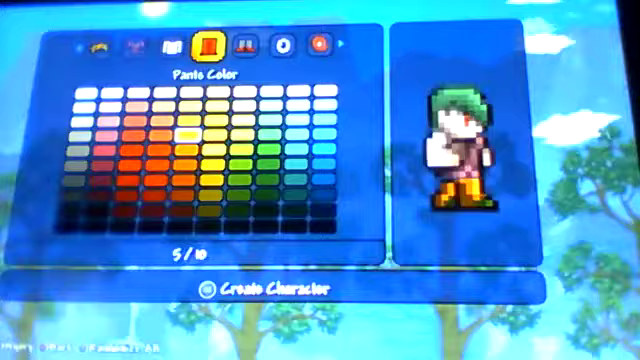
Pick blue pants and a dark shoe colour
key("Right")
key("Down")
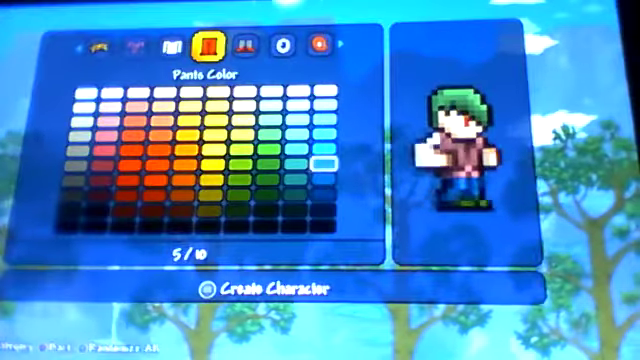
key("Right")
key("Down")
key("Down")
key("Left")
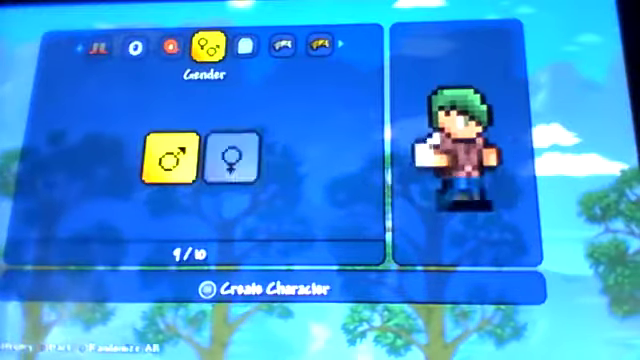
key("Right")
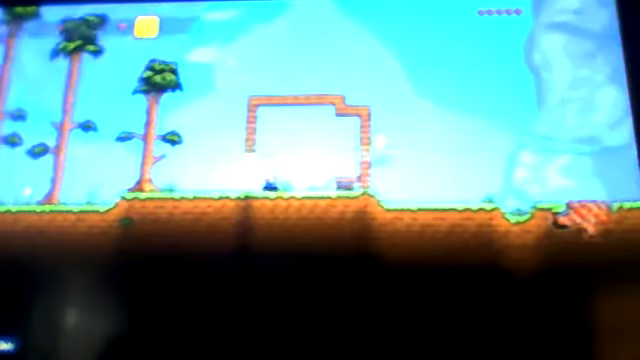
Walk the character left toward the wooden hut frame
key("Left")
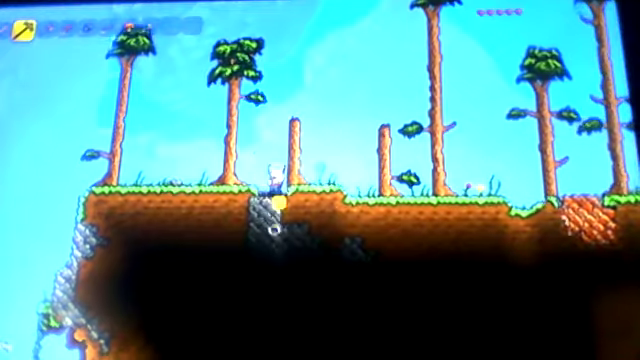
Mine into the dirt and stone near the cliff with the copper pickaxe
key("space")
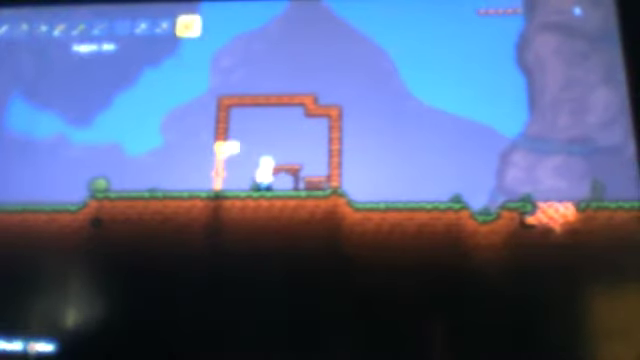
Switch to the item in hotbar slot 4
key("4")
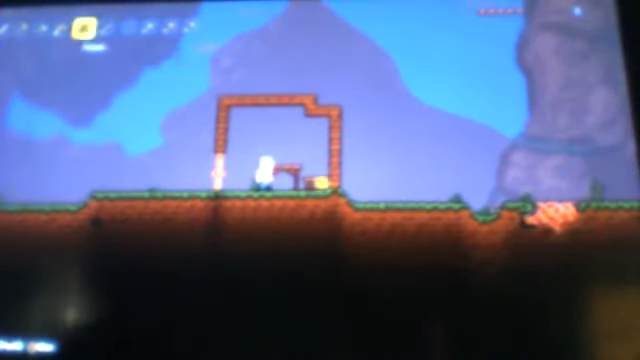